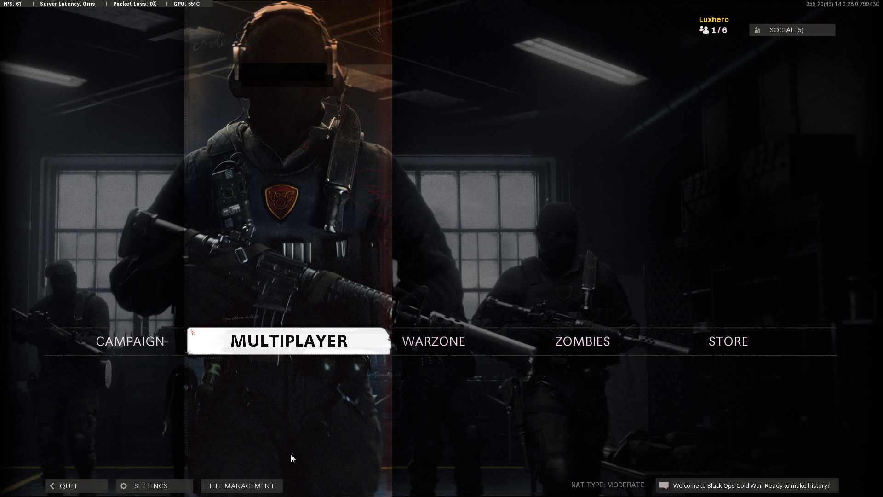
In Chrome, confirm Black Ops Cold War is selected on Activision's Online Services page and view Server Status by Network.
key(super)
click(118, 490)
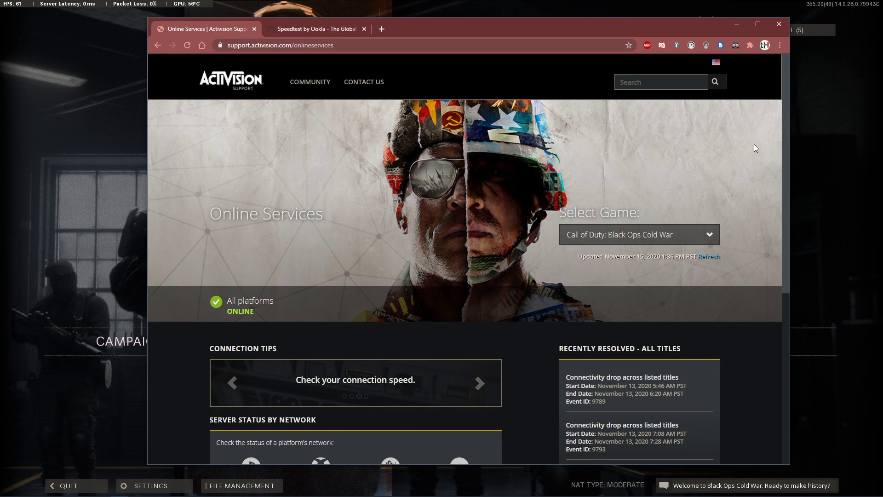
click(662, 235)
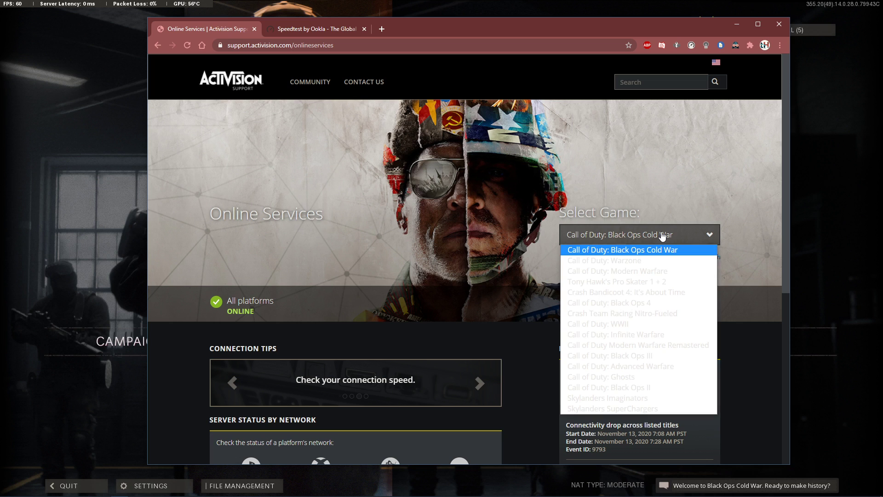
click(616, 252)
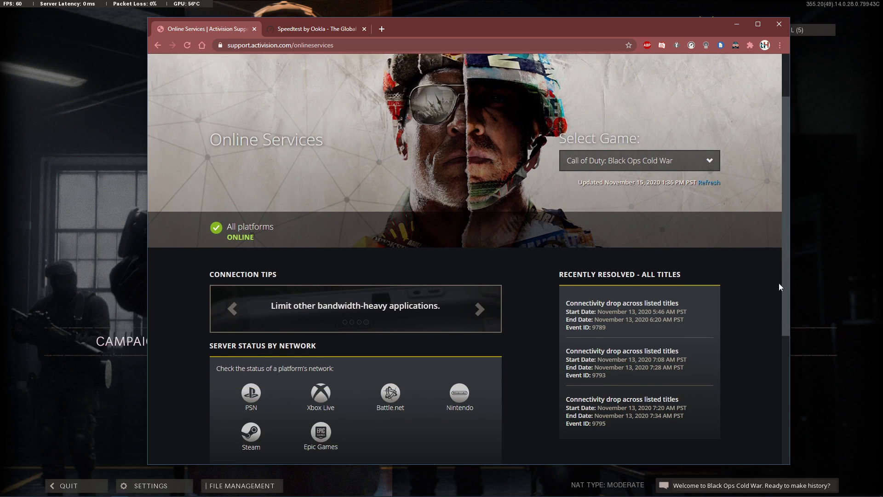
scroll(777, 285, down, 3)
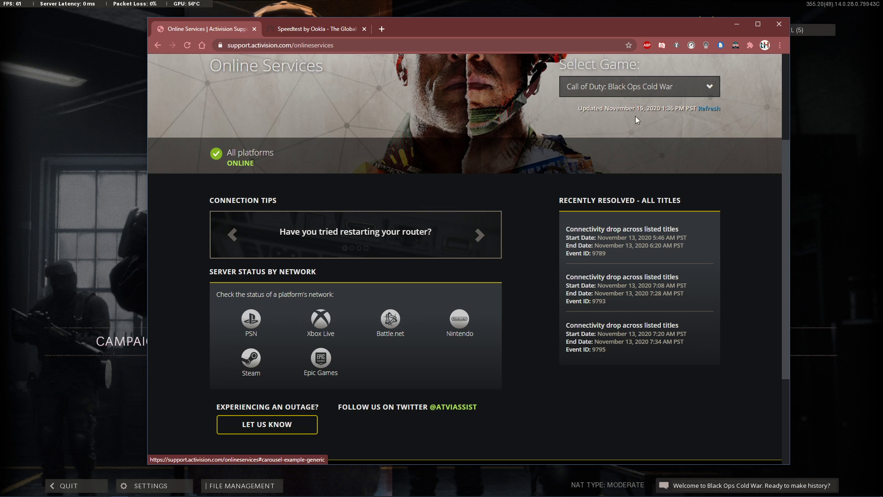
Review the Server Latency and Packet Loss options in the game's Account & Network settings.
key(alt+Tab)
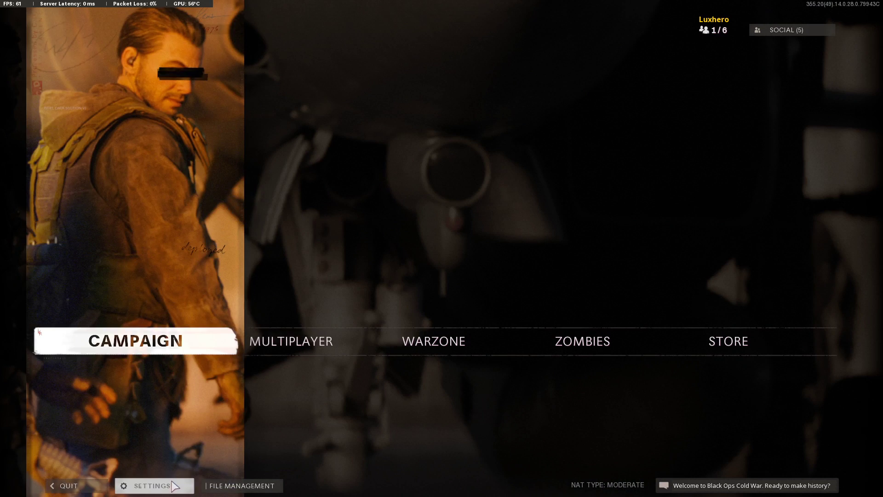
click(178, 483)
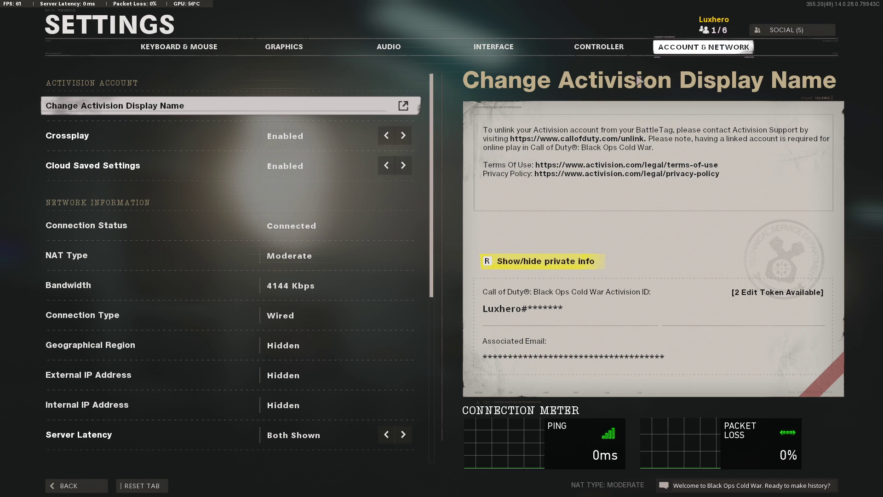
drag(431, 117, 425, 225)
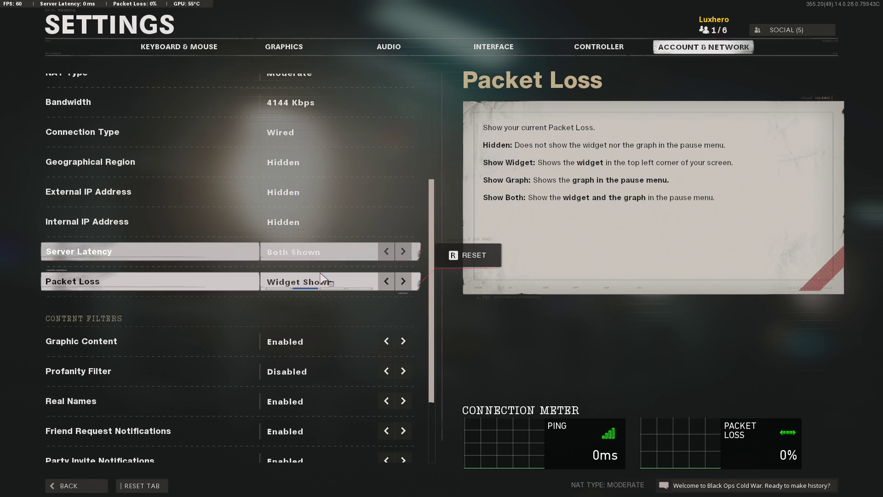
Leave settings and quit Black Ops Cold War to the desktop.
key(Escape)
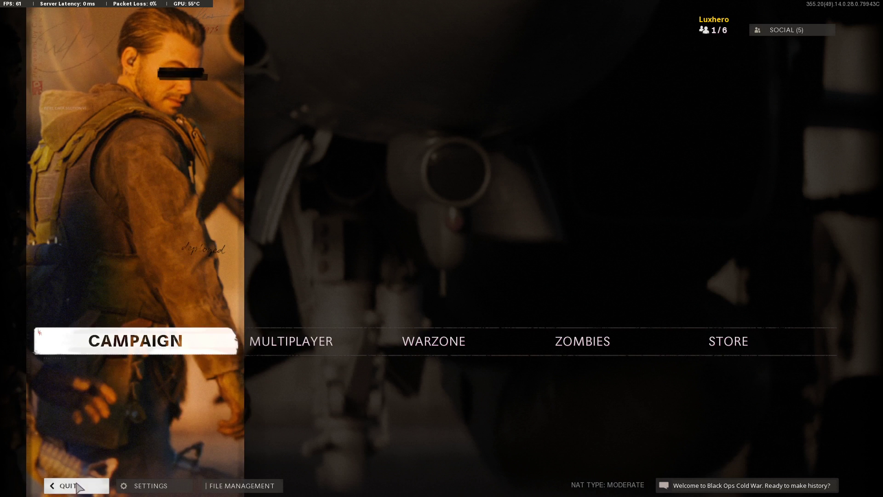
click(76, 485)
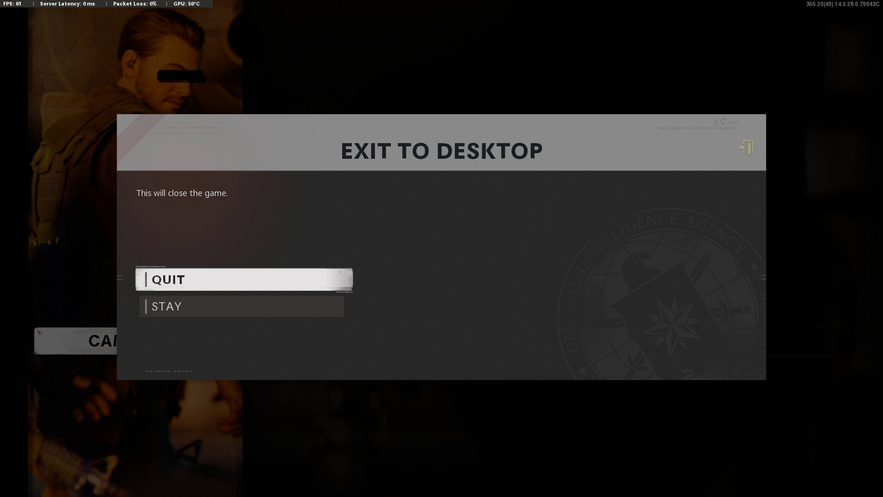
click(244, 279)
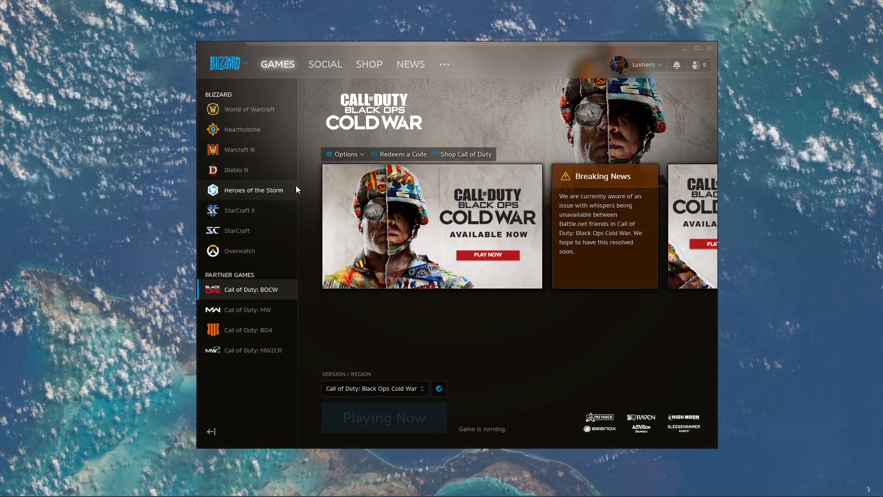
View Black Ops Cold War's region list under Version/Region in Battle.net.
click(439, 390)
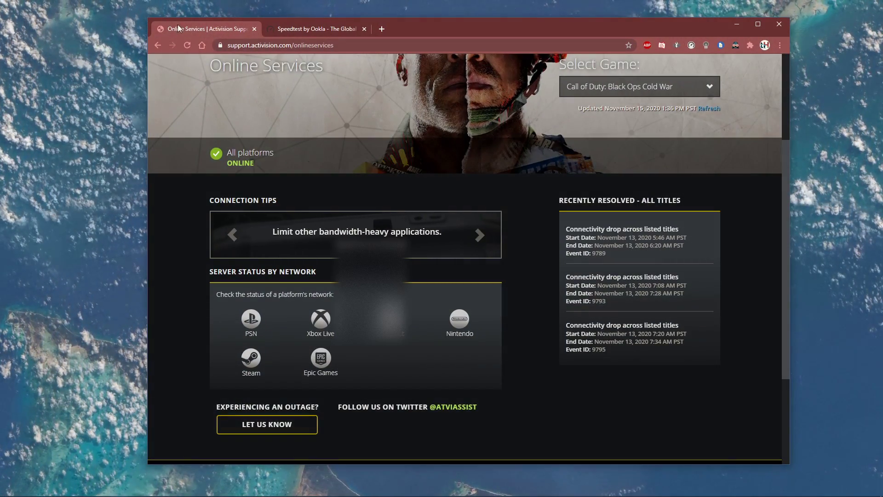
Run a Speedtest in Chrome, measuring 10 ms ping and 76.49 Mbps download.
click(287, 28)
click(422, 151)
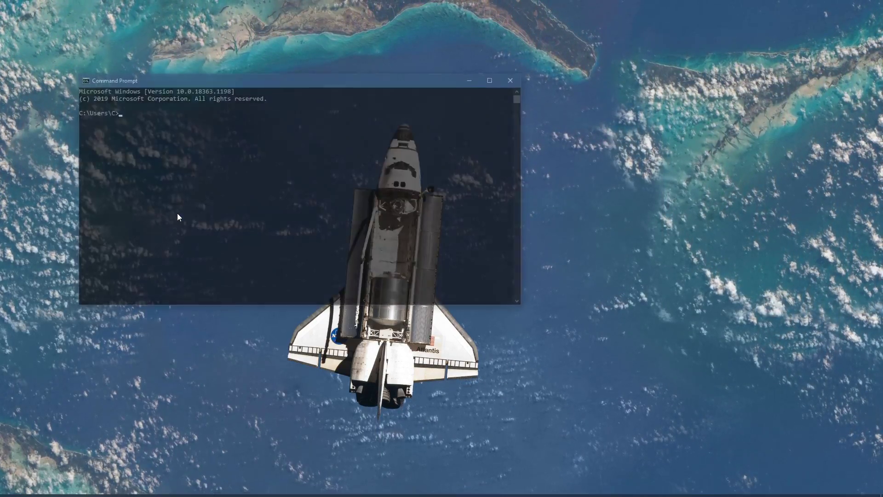
Ping google.com with 0% packet loss, then flush the DNS cache with ipconfig /flushdns.
drag(208, 93, 362, 114)
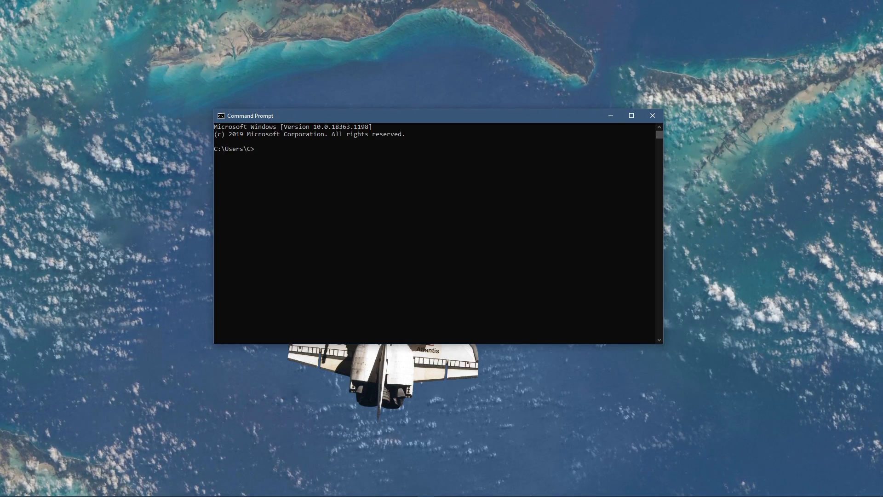
text(ping google.com)
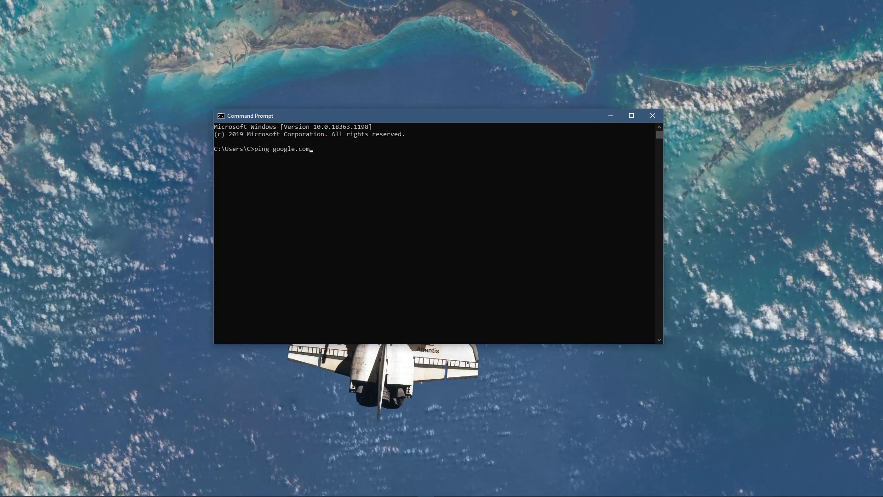
key(Return)
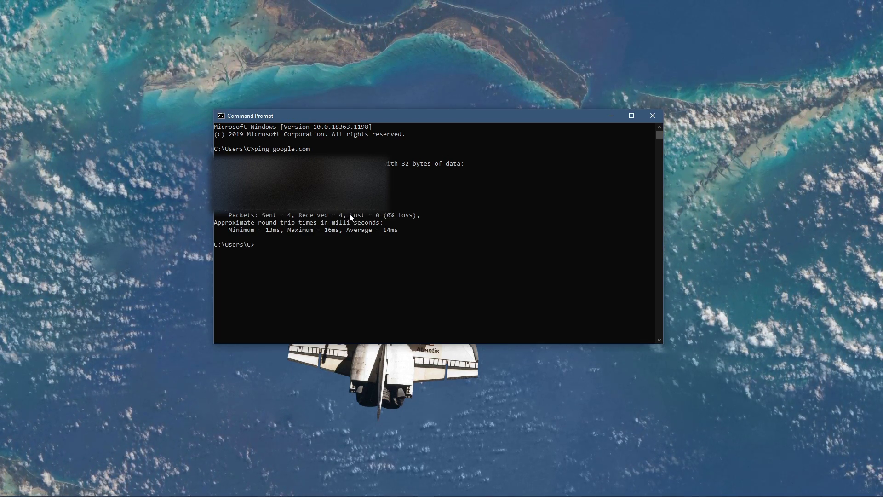
drag(346, 214, 416, 215)
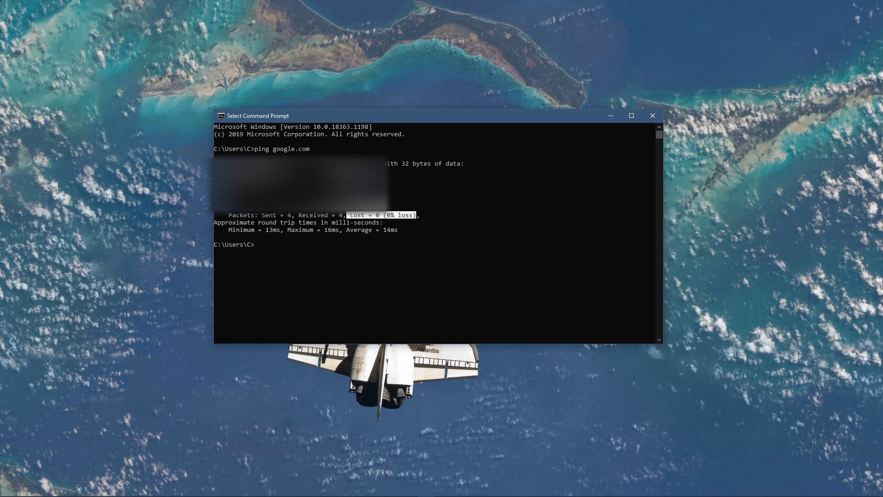
text(ipconfig /flushdns)
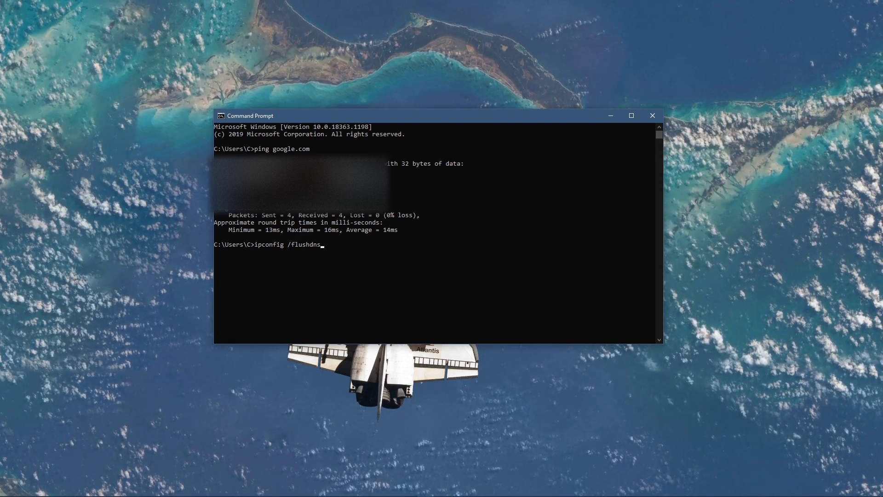
key(Return)
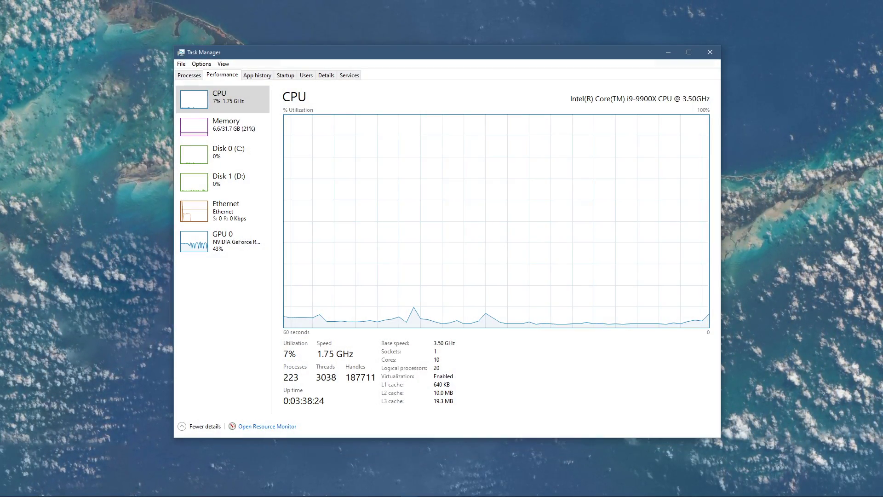
Open Resource Monitor from Task Manager's Performance tab, then close Task Manager.
click(263, 427)
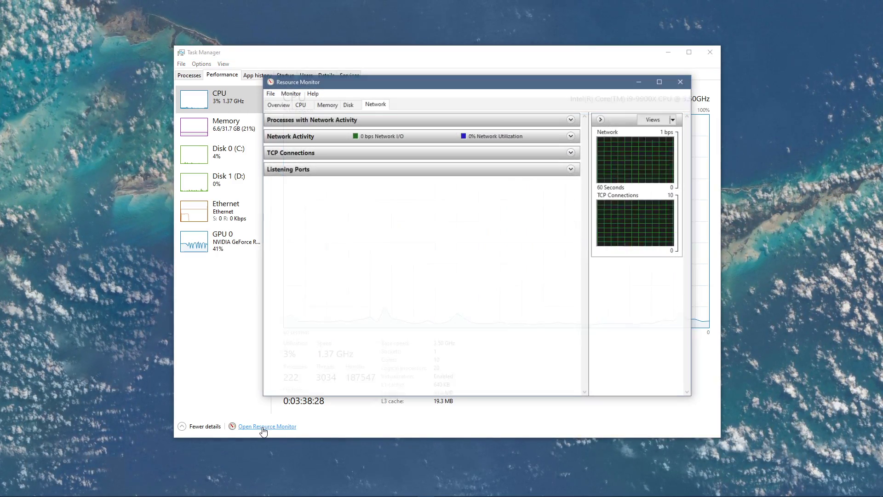
click(704, 51)
click(711, 55)
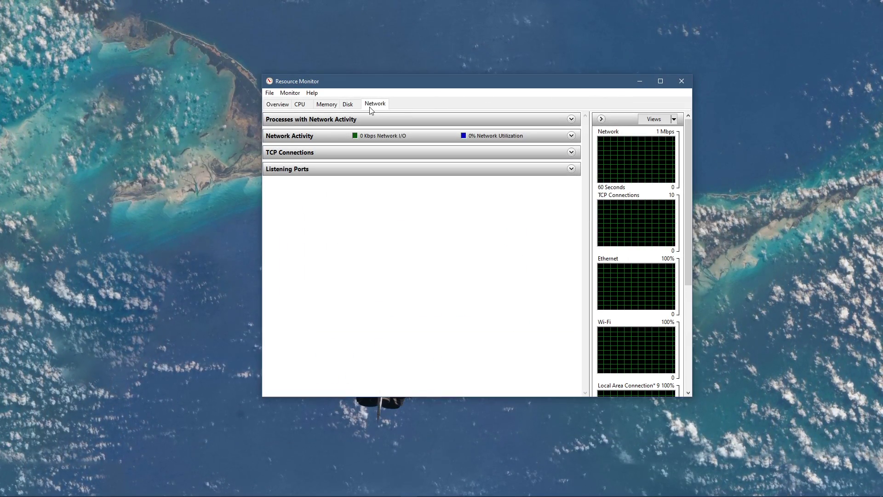
Expand Processes with Network Activity, sort by Send, inspect steam.exe and chrome.exe, then collapse the list.
click(374, 119)
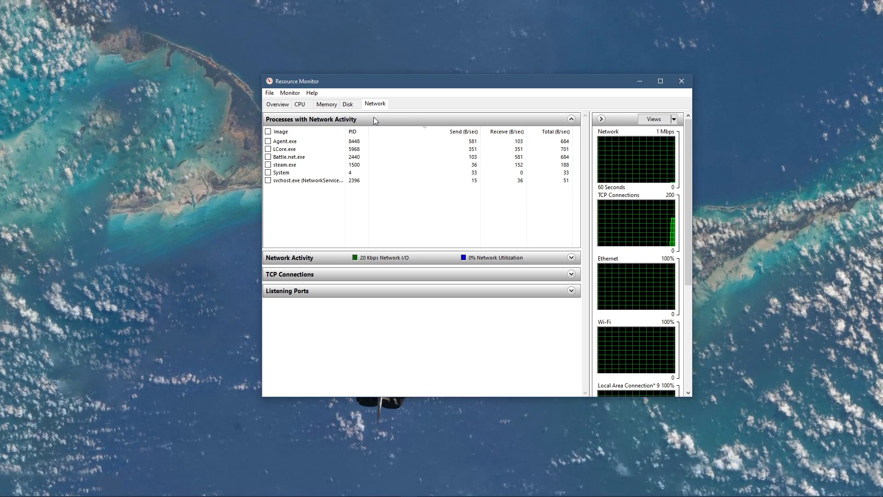
click(465, 134)
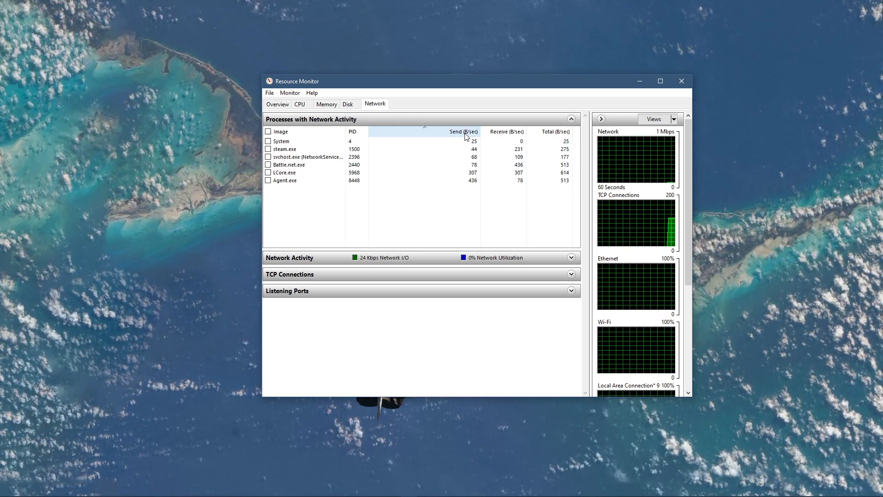
click(466, 134)
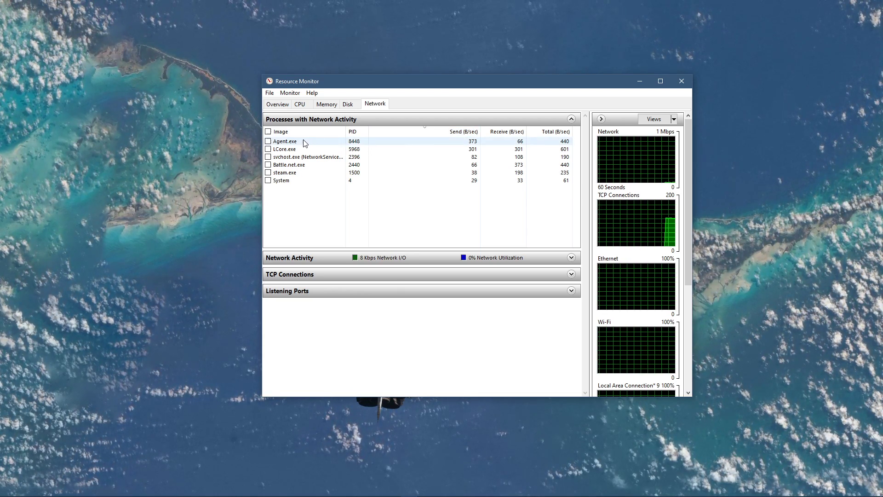
right_click(293, 173)
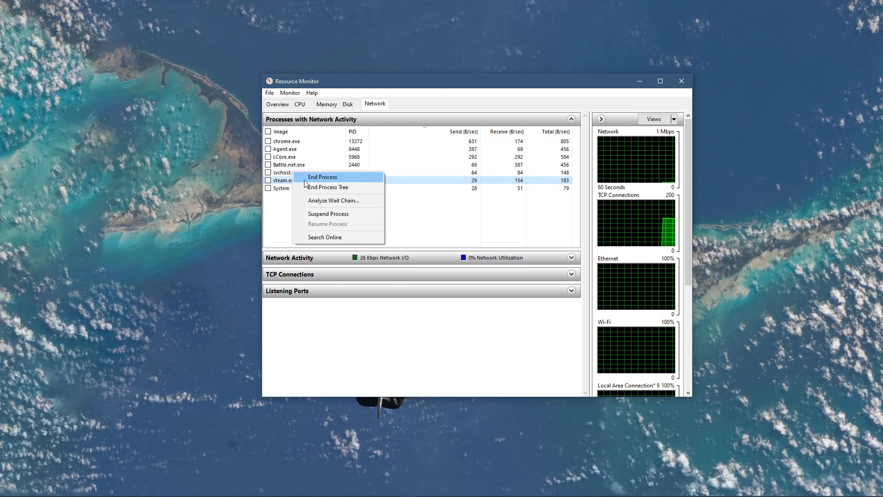
click(274, 211)
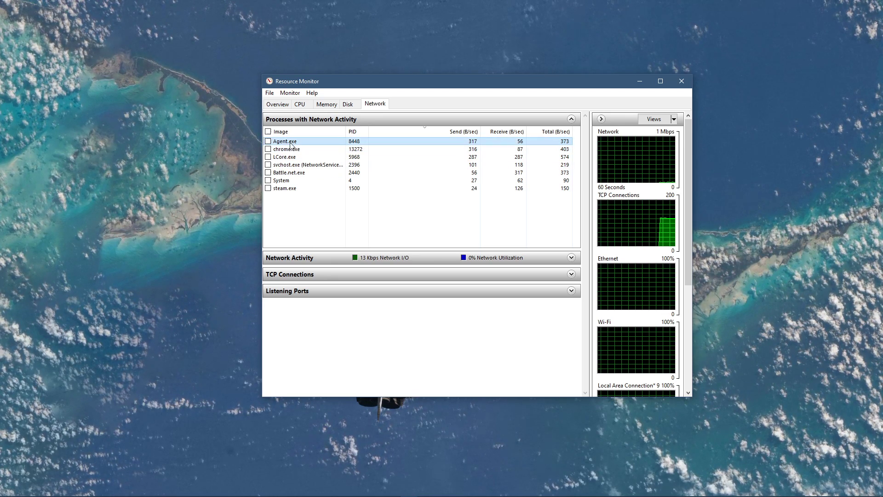
right_click(285, 151)
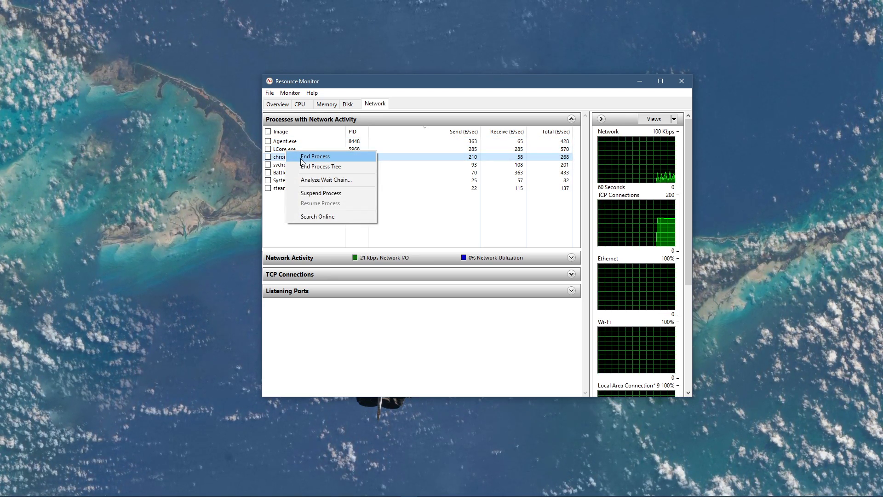
click(274, 208)
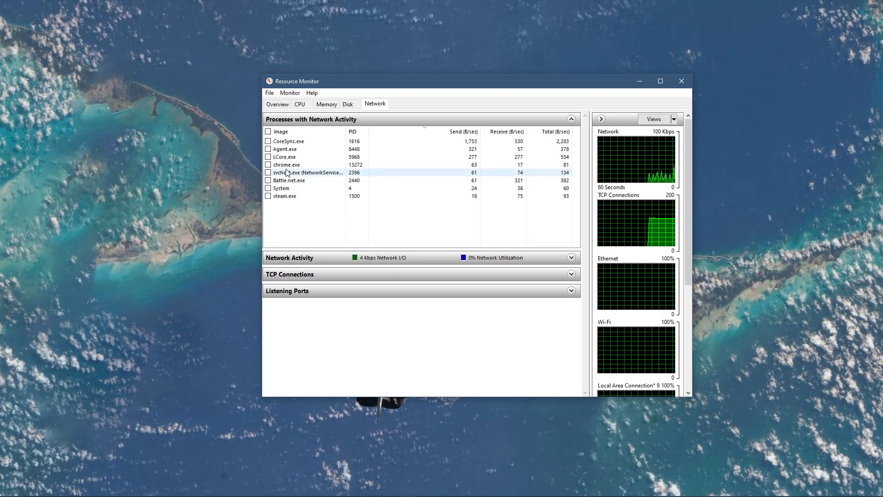
click(571, 119)
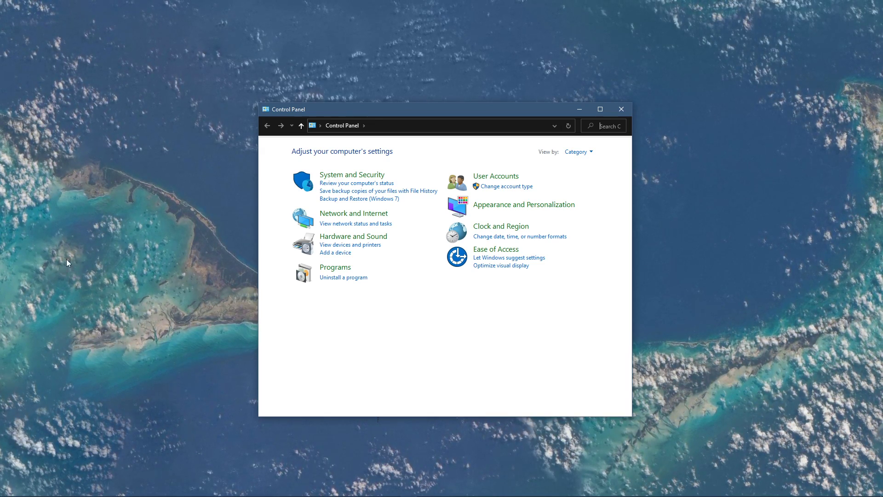
Open the Ethernet Status dialog (1.0 Gbps, Internet access) from Network and Sharing Center, then close the Sharing Center.
click(353, 217)
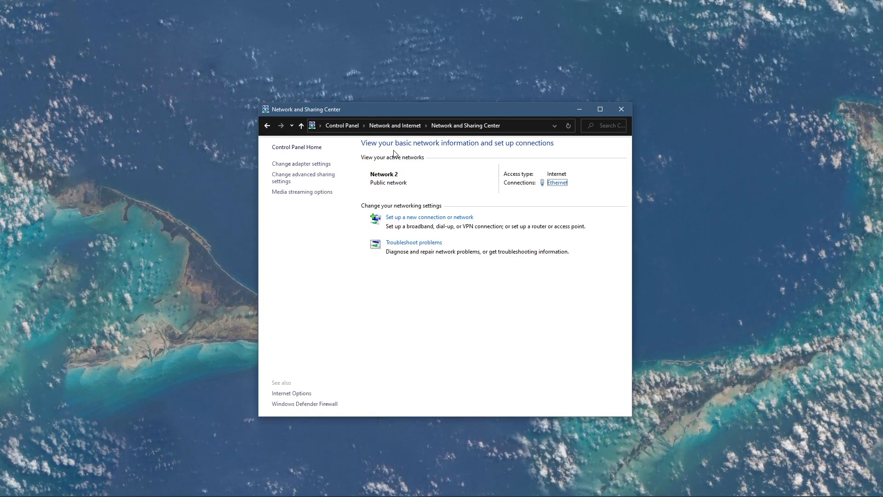
click(552, 184)
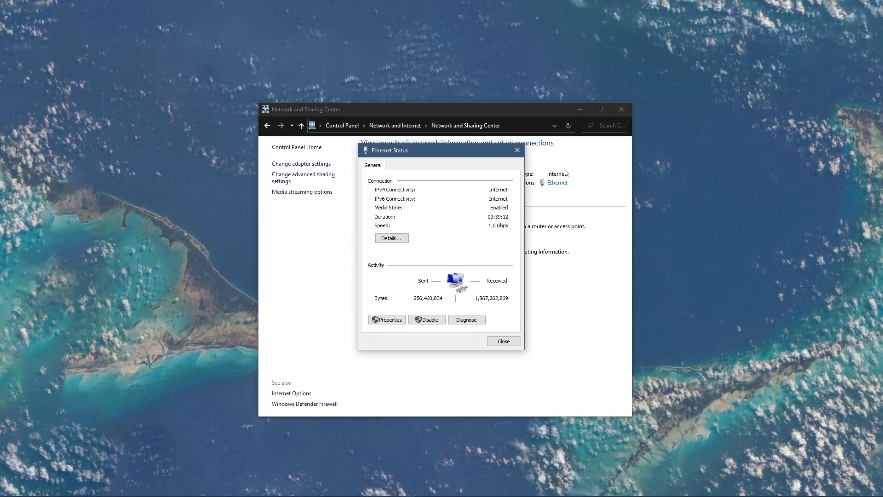
click(618, 115)
drag(451, 155, 458, 153)
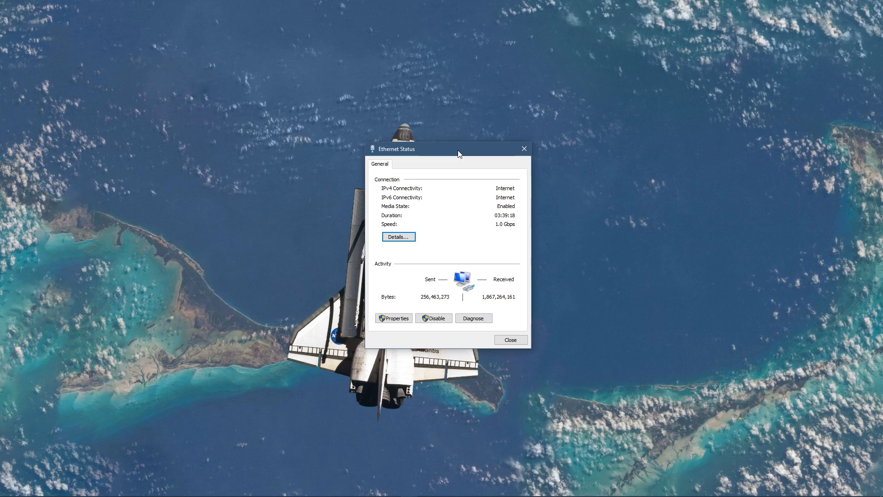
In Ethernet Properties, set the TCP/IPv4 DNS servers to 8.8.8.8 and 8.8.4.4.
click(396, 319)
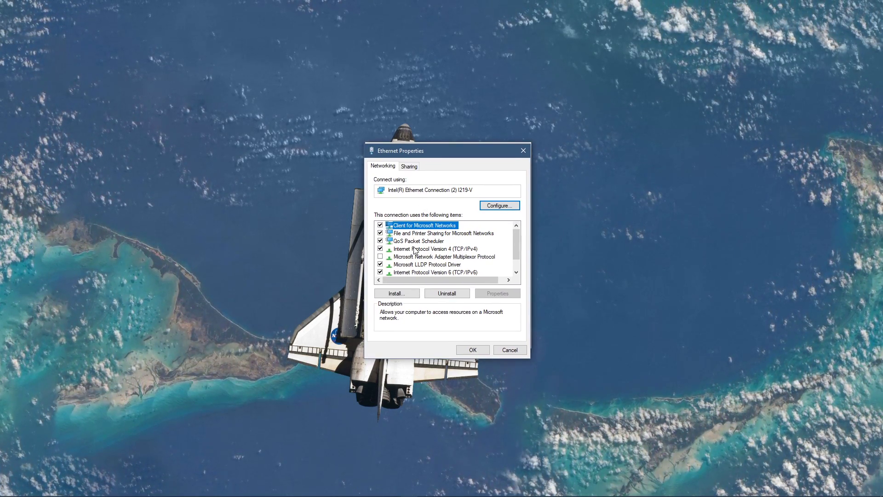
click(419, 249)
double_click(419, 250)
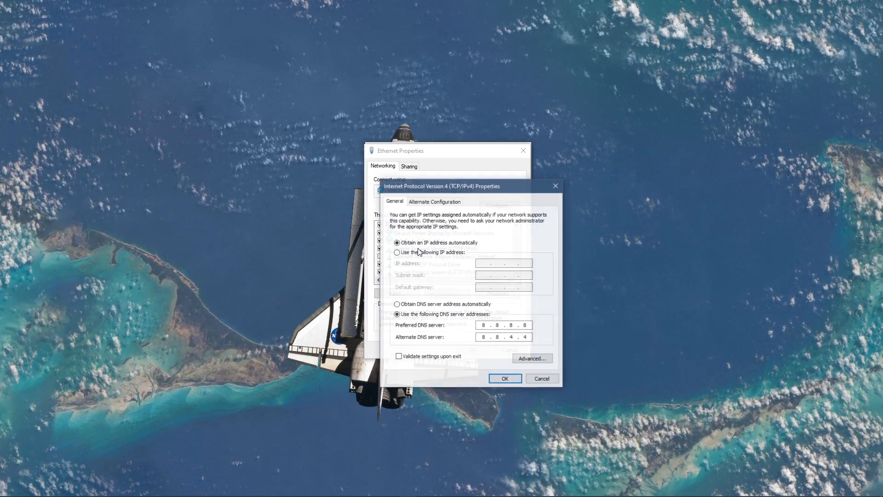
drag(434, 183, 420, 156)
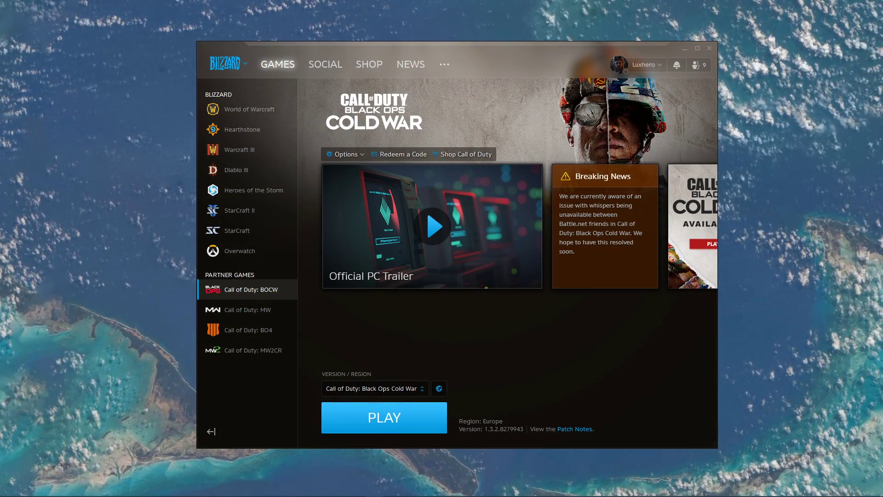
Choose Scan and Repair from Black Ops Cold War's Options menu in Battle.net.
click(360, 153)
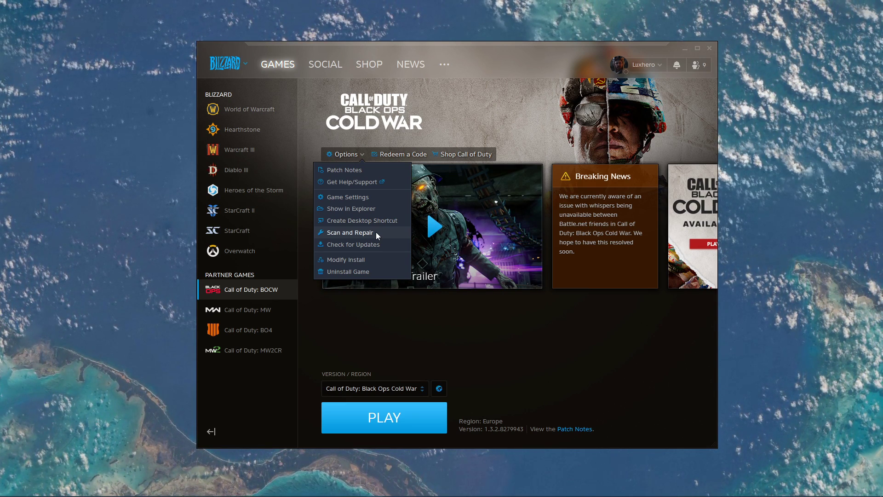
click(362, 154)
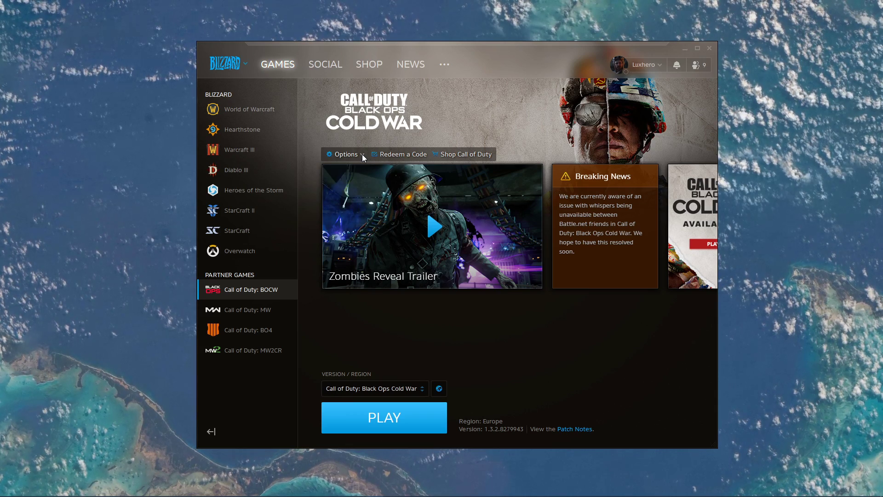